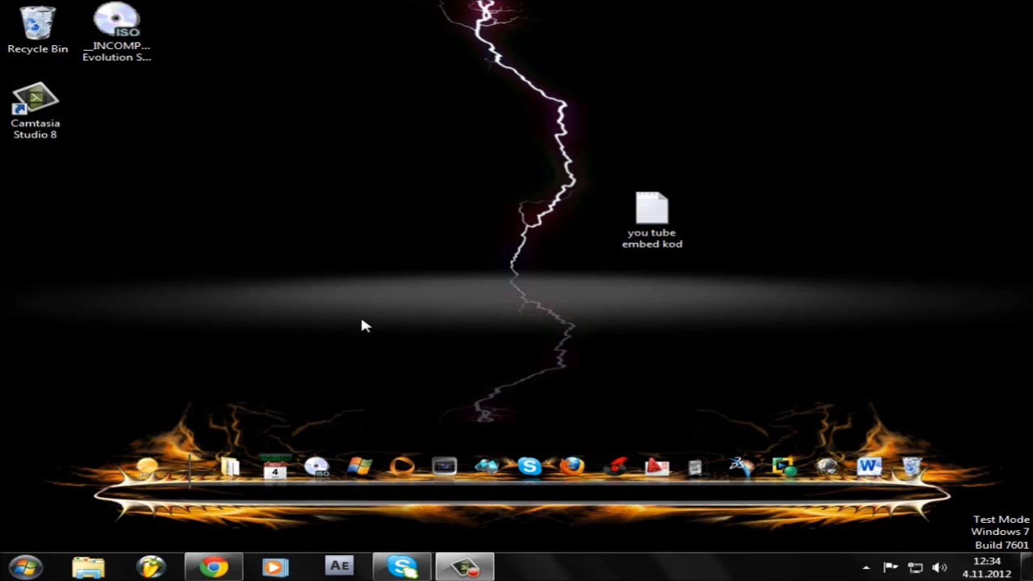
Switch to Chrome, search Facebook for "static" from the Howtodobih page and open the Static HTML: iframe tabs app.
click(213, 566)
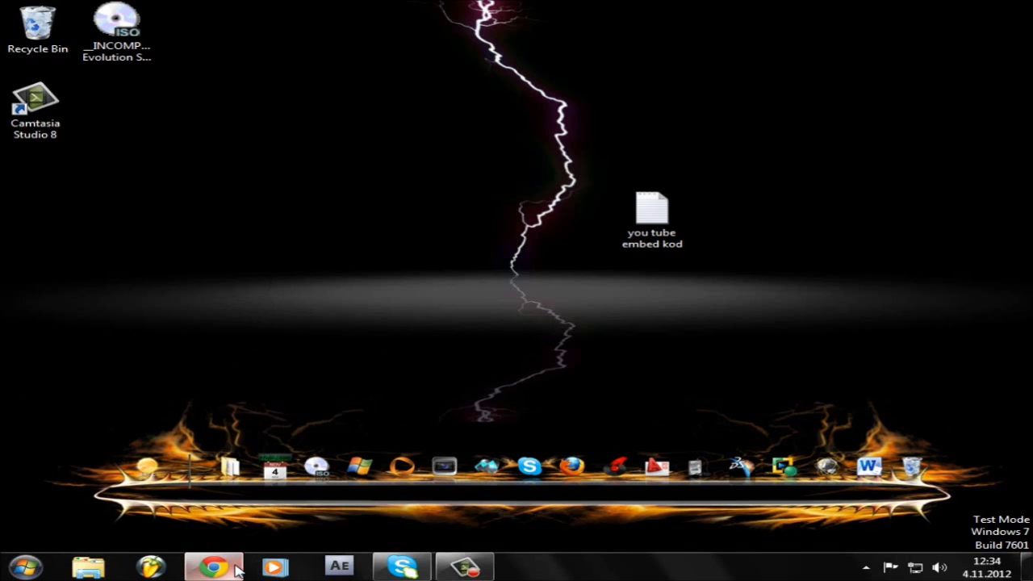
click(97, 8)
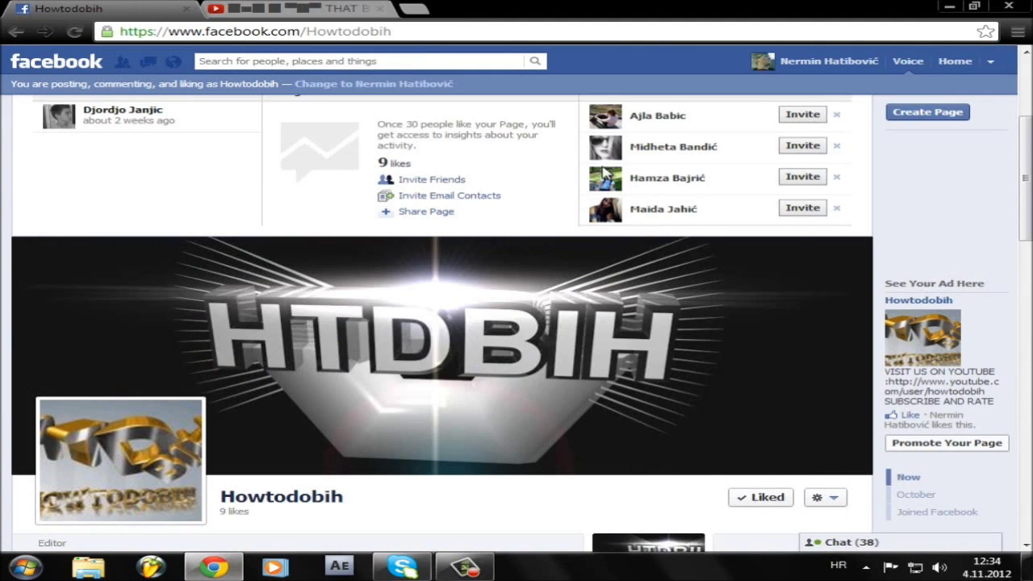
scroll(306, 352, down, 1)
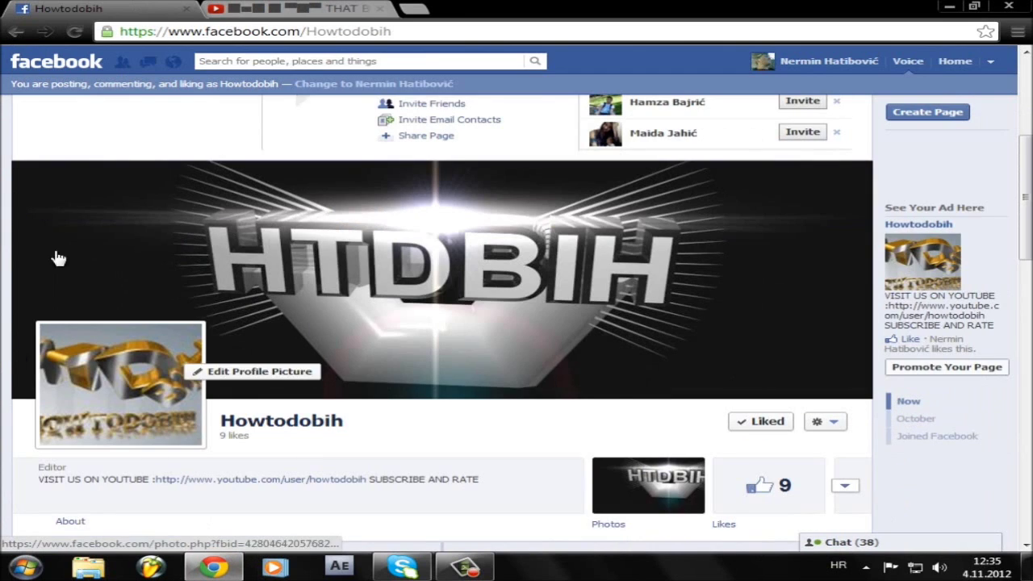
click(242, 61)
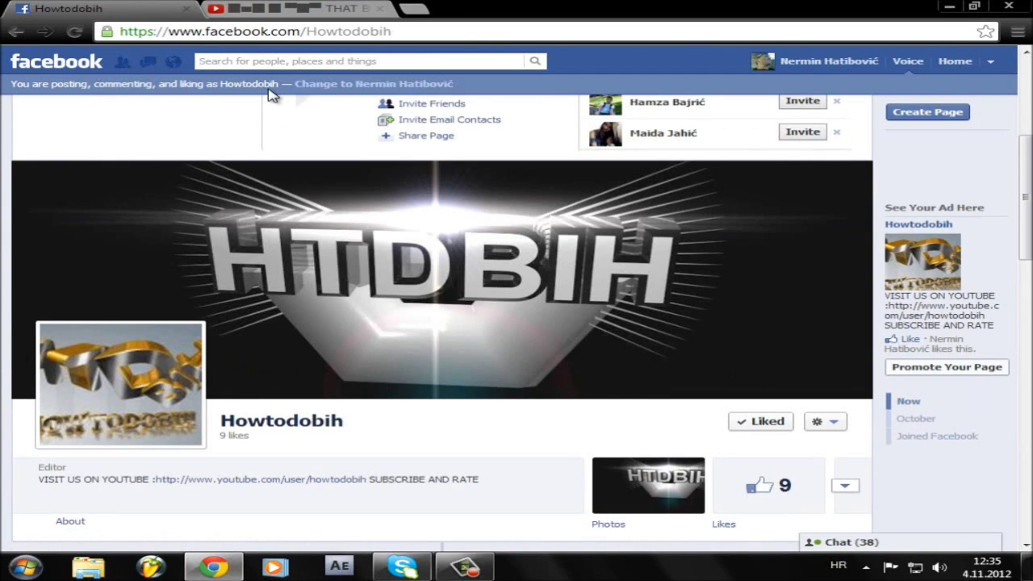
text(static)
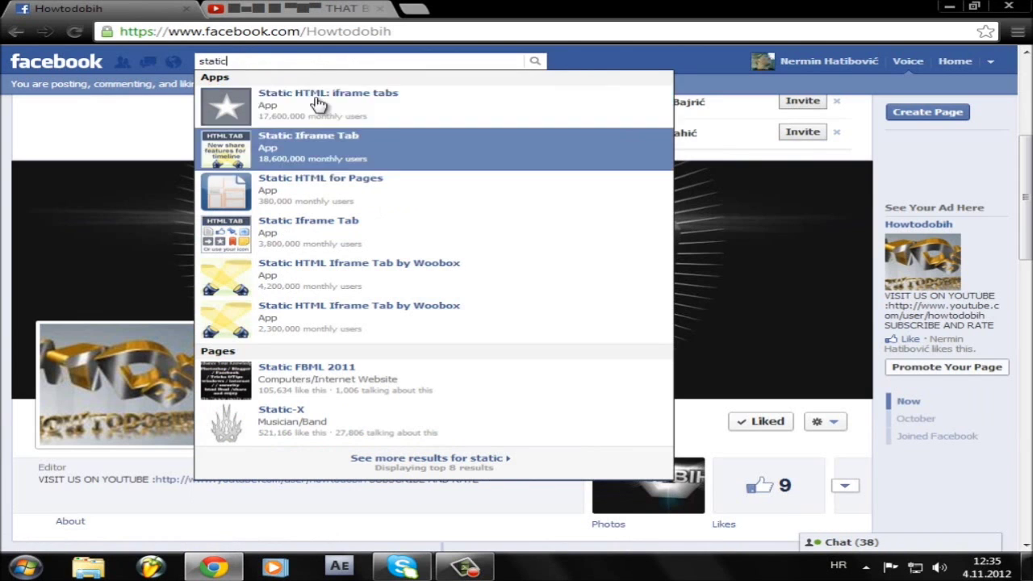
click(333, 108)
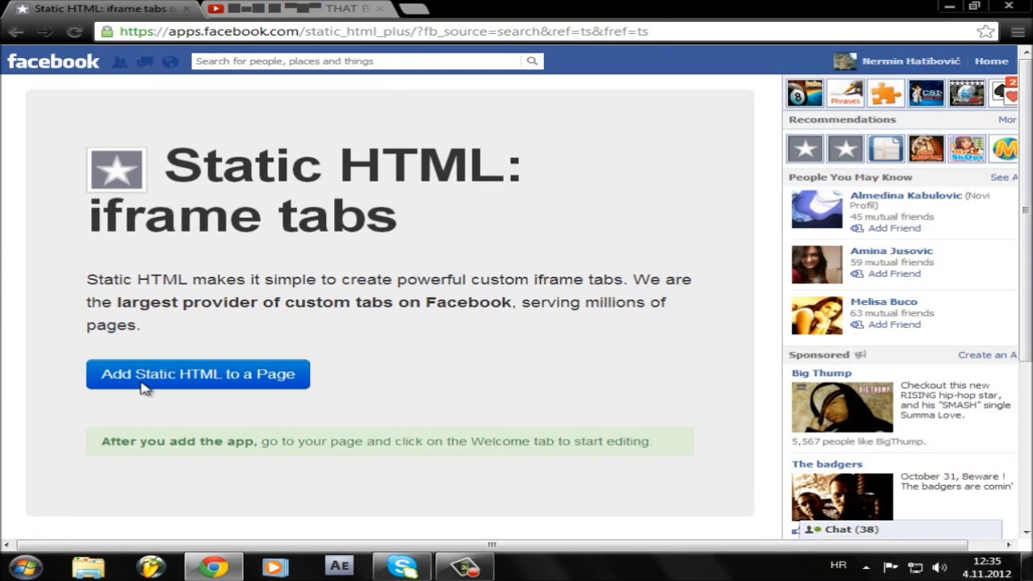
Add the Static HTML: iframe tabs application to the Howtodobih page.
click(139, 386)
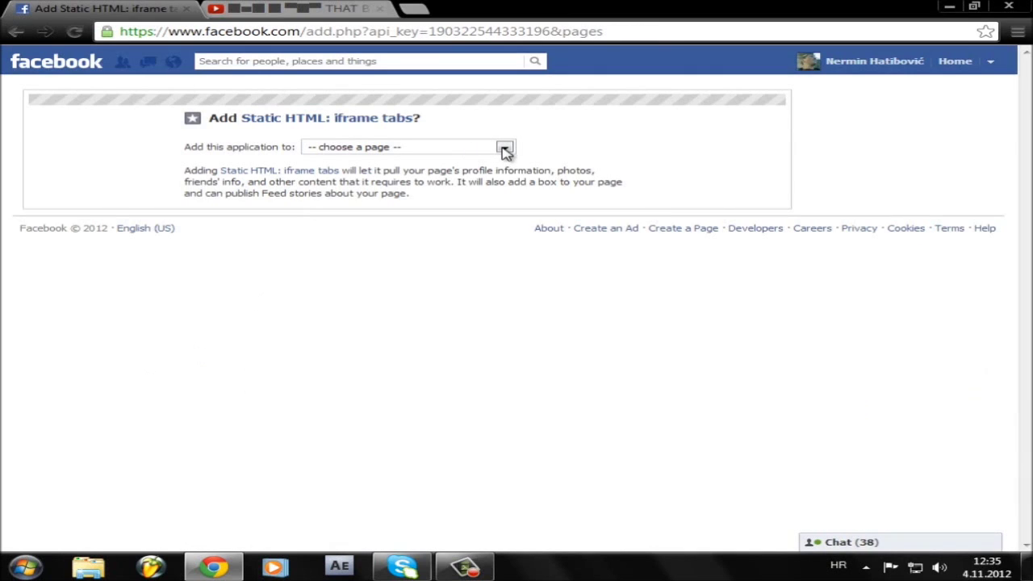
click(352, 152)
click(329, 172)
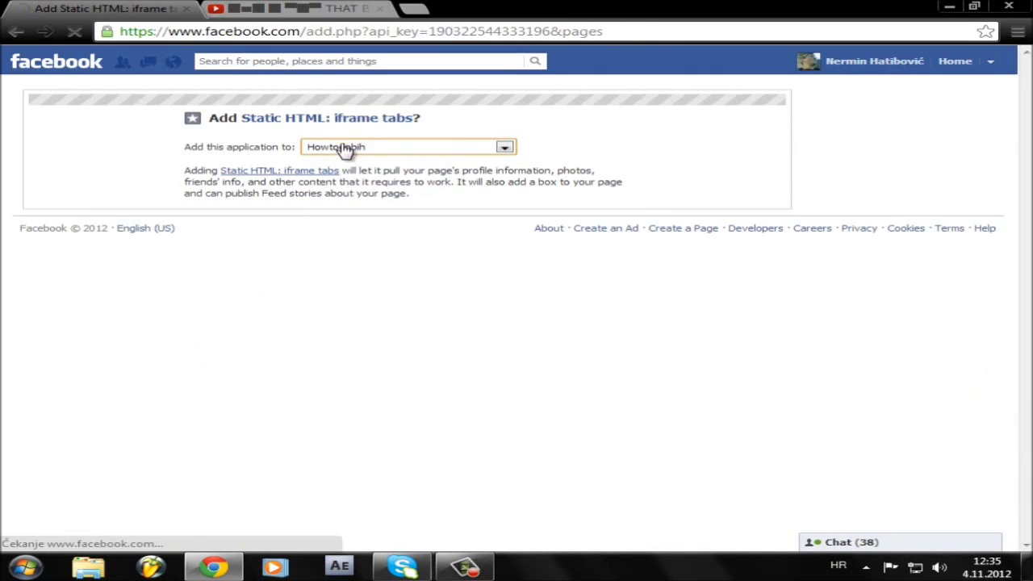
click(303, 225)
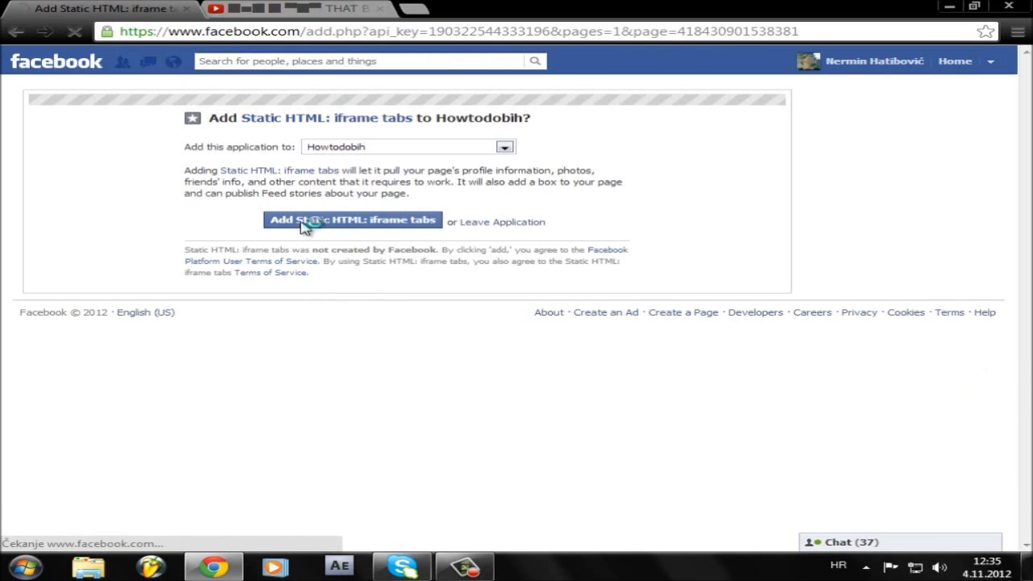
Open the Welcome tab of the Howtodobih page.
scroll(438, 363, down, 1)
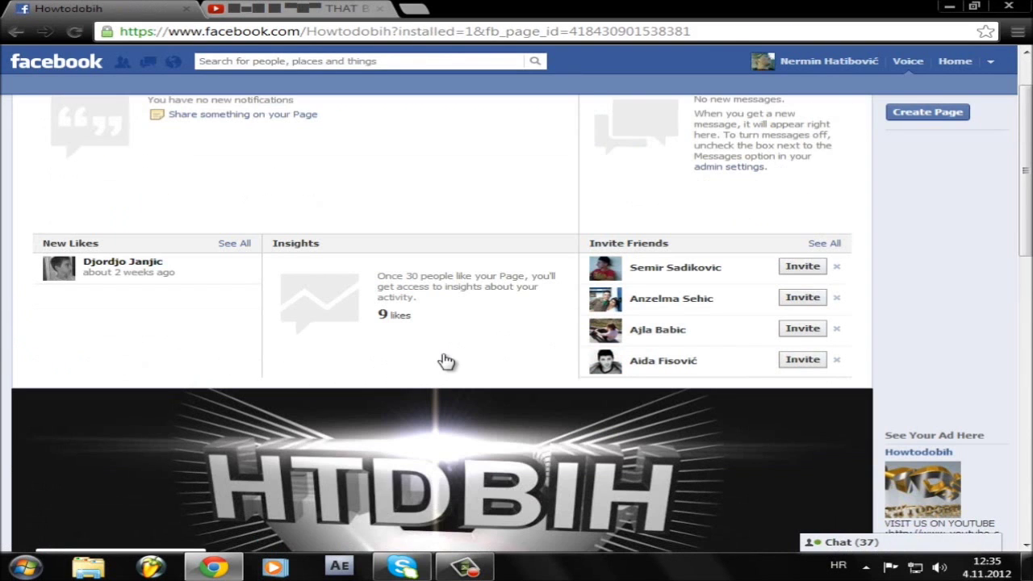
scroll(484, 365, down, 3)
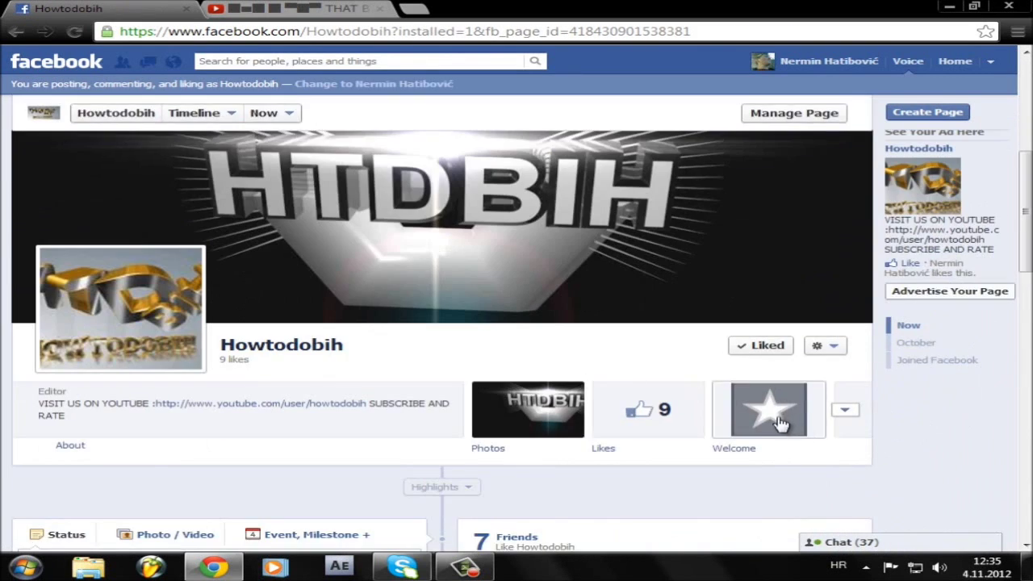
click(755, 416)
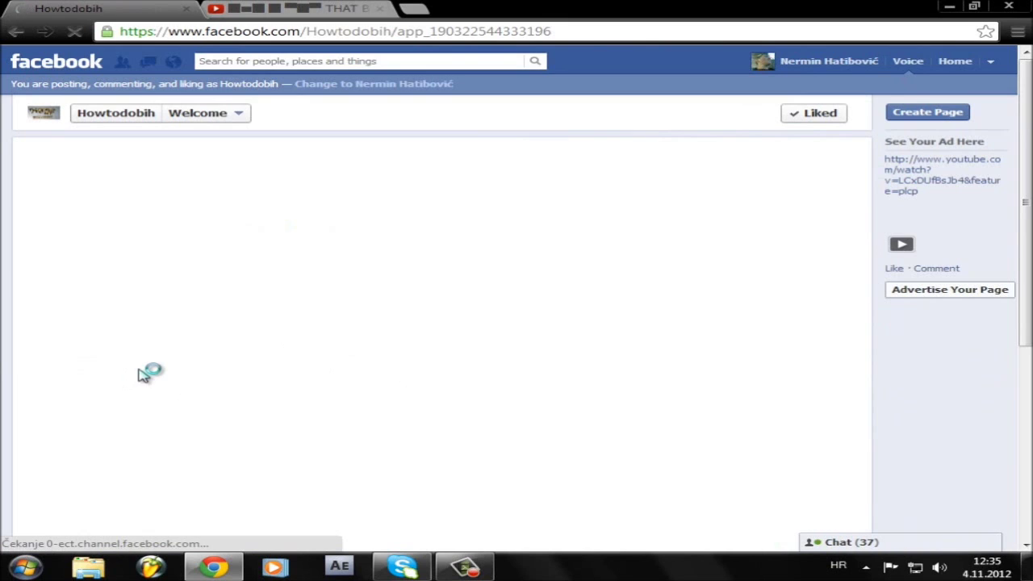
Open the Welcome tab for editing and delete all code beneath the WELCOME TO HOWTODOBIH line in the public content.
scroll(20, 383, down, 1)
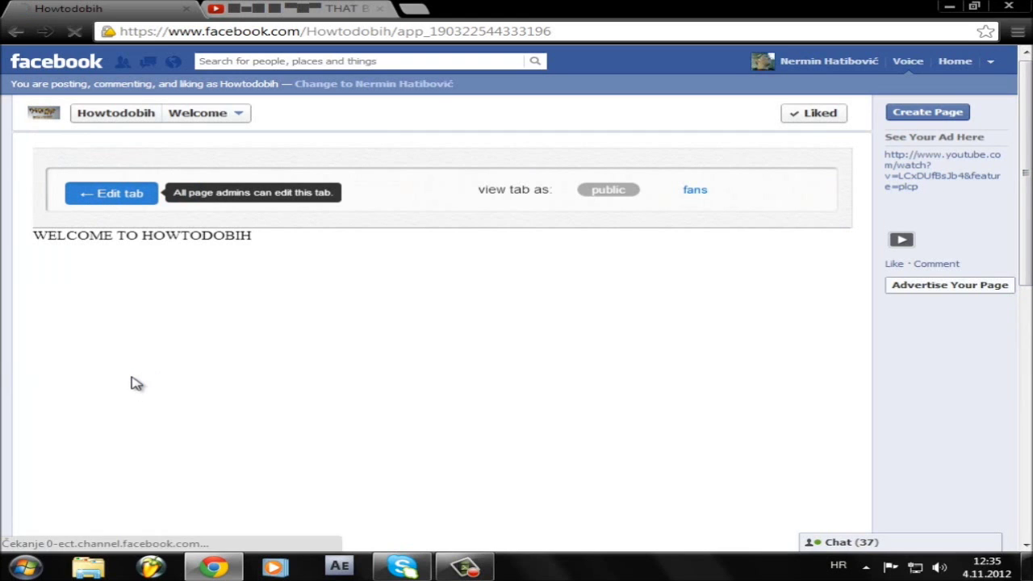
scroll(113, 409, down, 1)
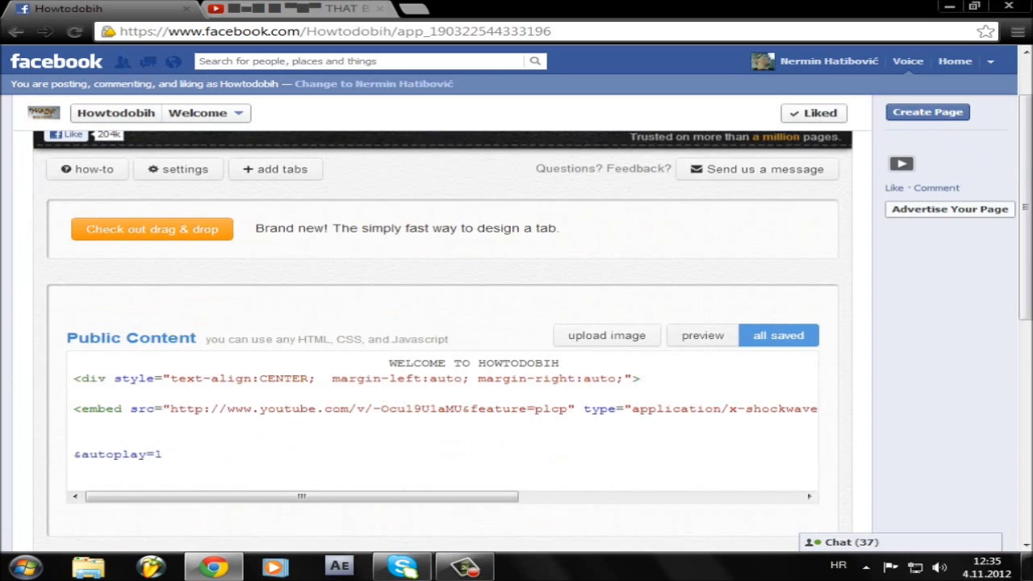
drag(171, 454, 74, 386)
key(Delete)
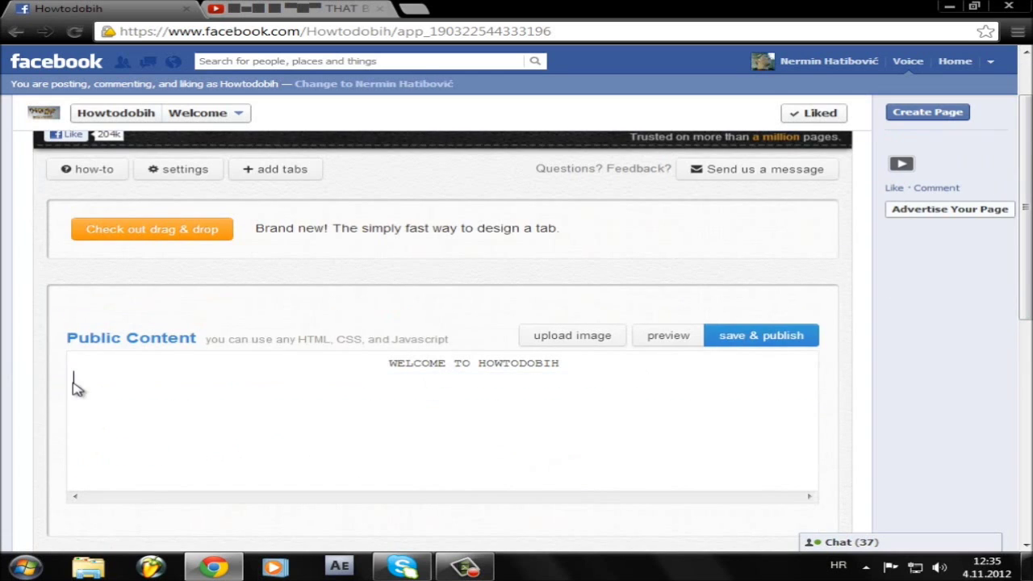
Copy the whole code from the desktop text file "you tube embed kod" and paste it beneath the heading line in the public content.
click(948, 10)
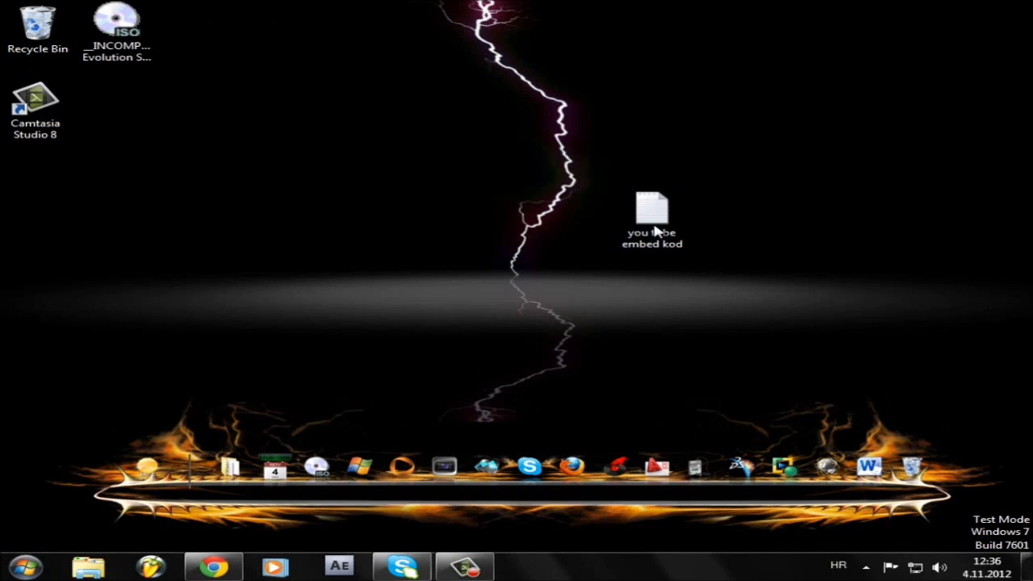
double_click(653, 218)
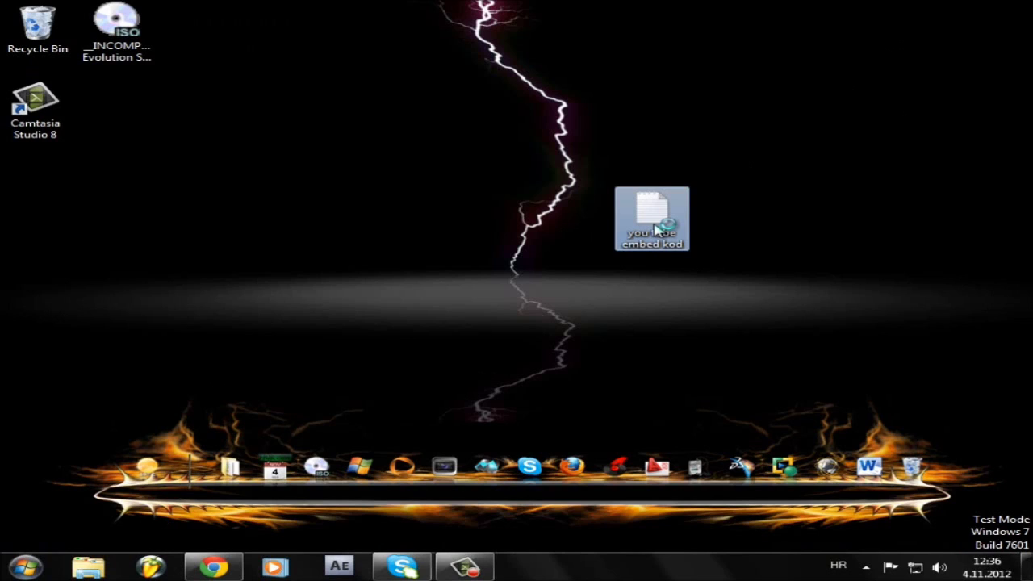
click(354, 366)
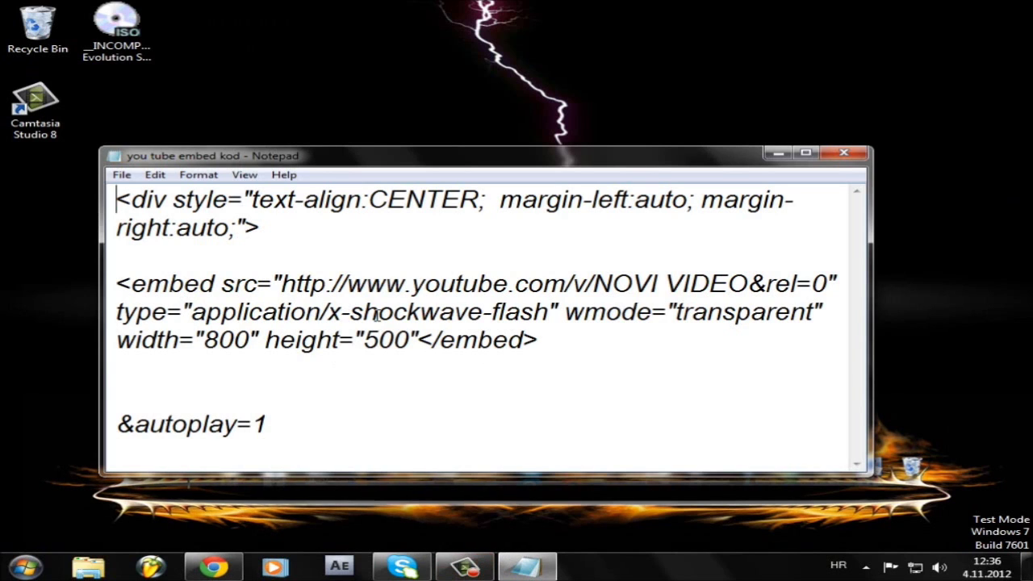
drag(270, 426, 103, 209)
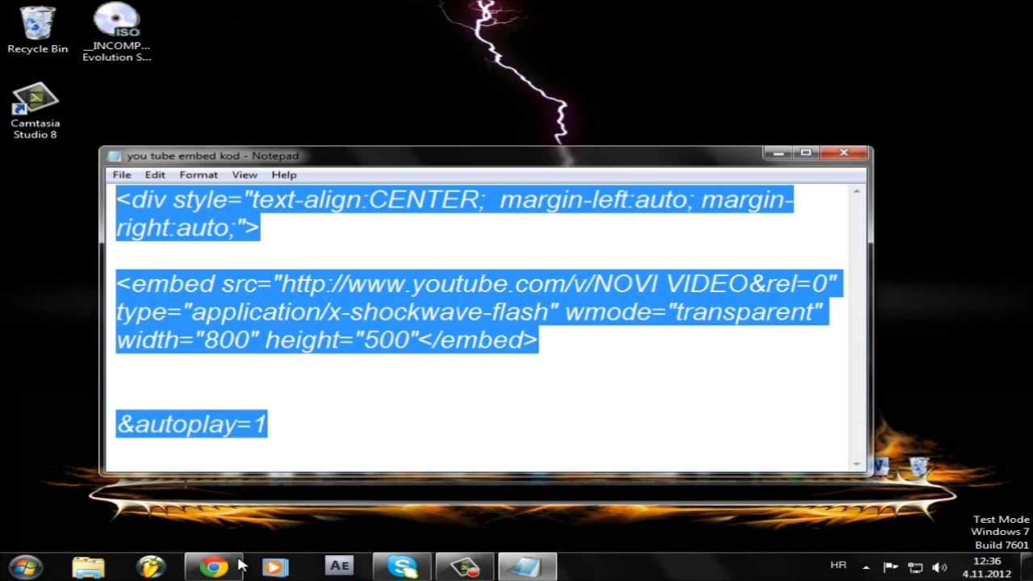
click(213, 565)
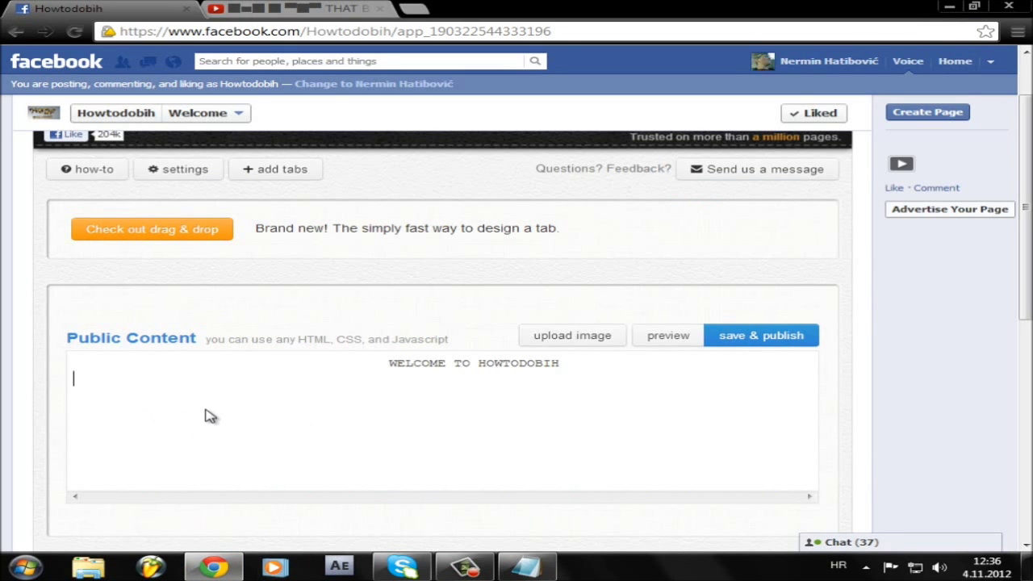
key(ctrl+v)
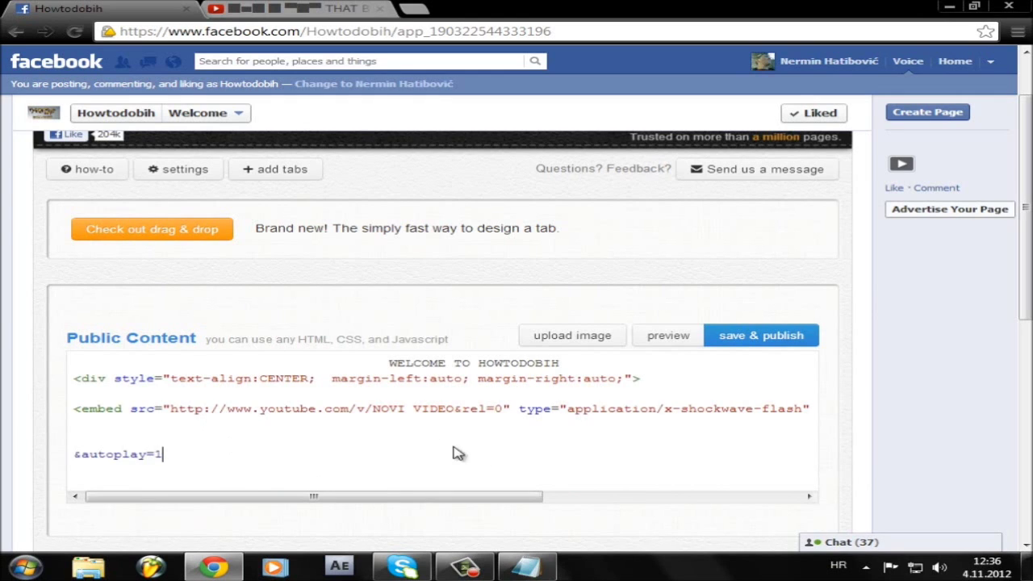
Remove "NOVI VIDEO&rel=0" from the embed source, and copy "-Ocu19U1aMU&feature=plcp" from the HOWTODOBIH INTRO 2012 video's YouTube address.
drag(436, 409, 499, 409)
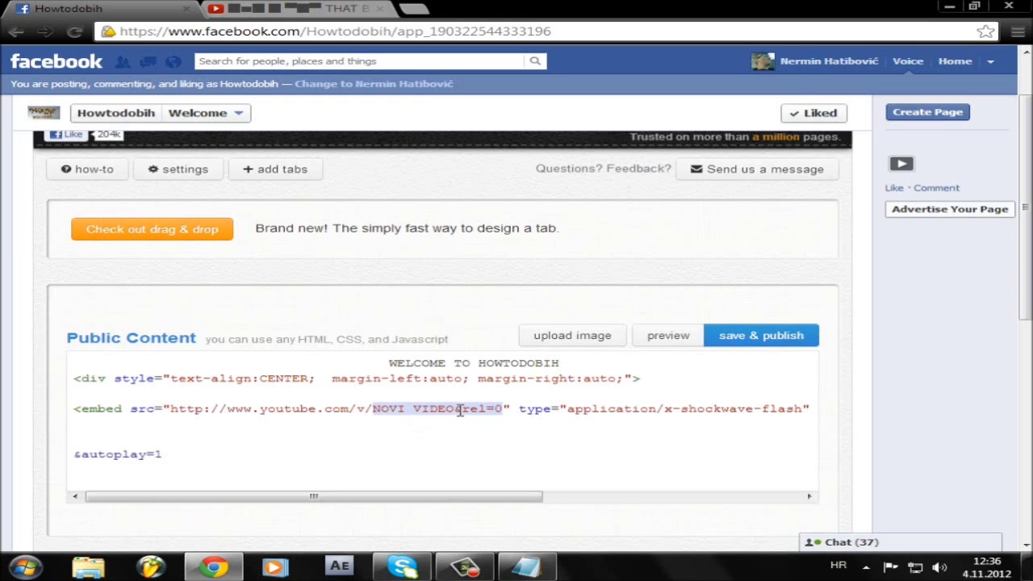
key(BackSpace)
click(302, 8)
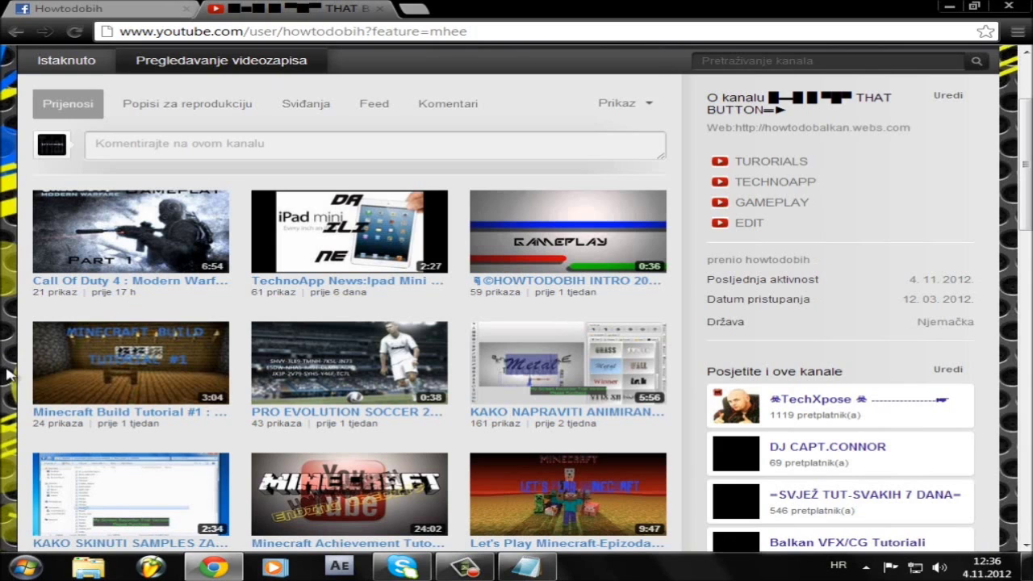
click(511, 256)
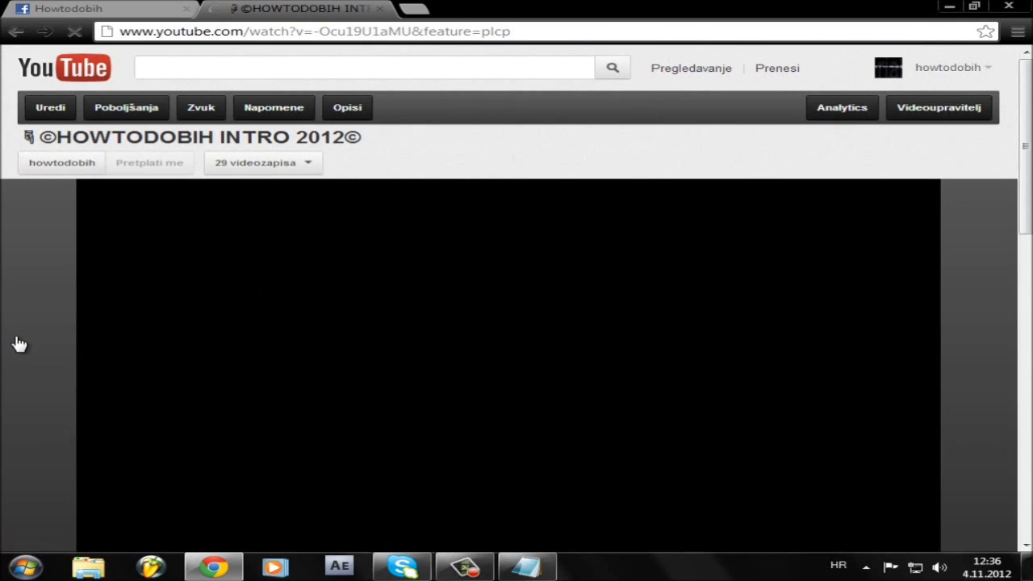
drag(513, 32, 314, 32)
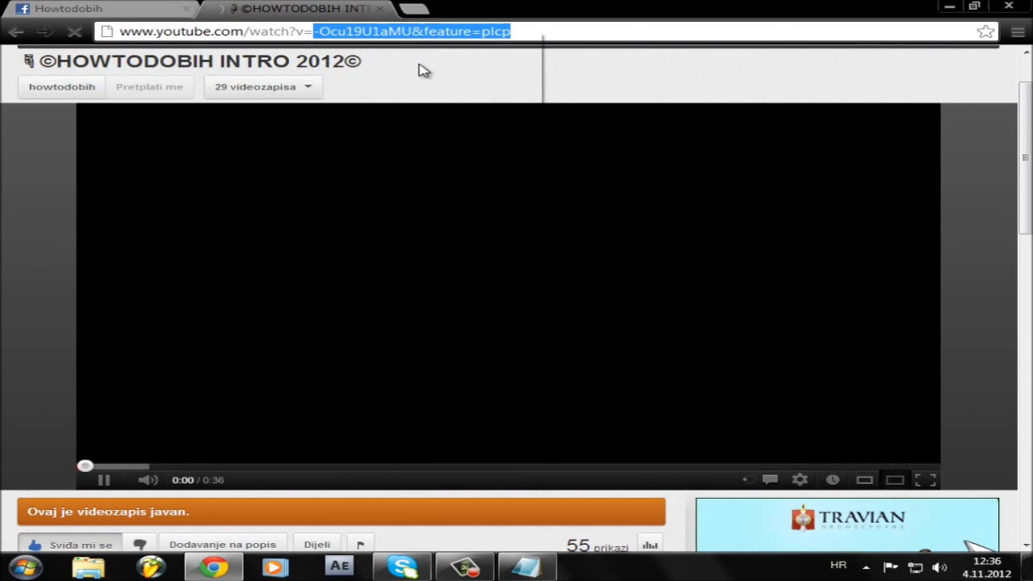
right_click(412, 33)
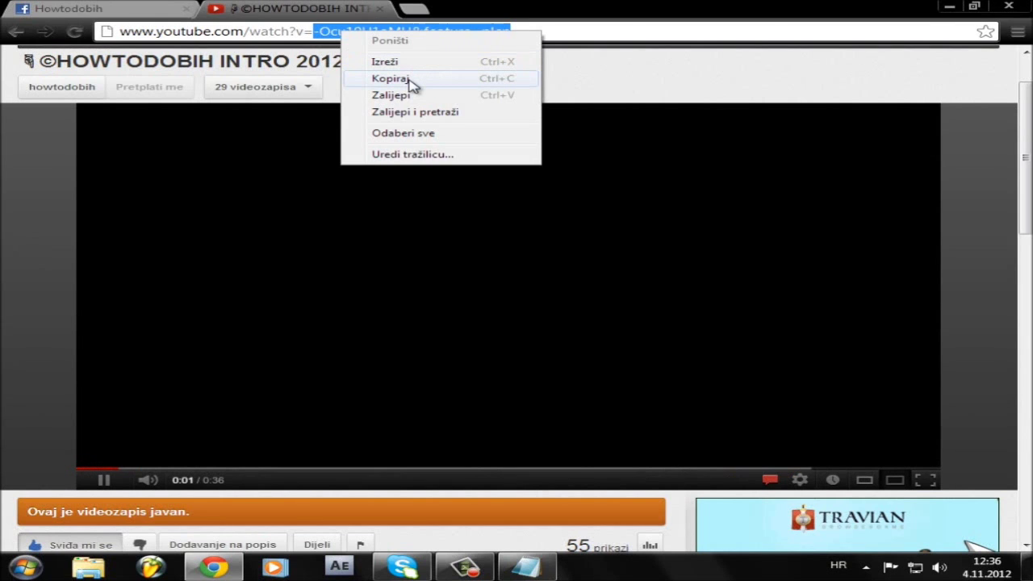
click(410, 79)
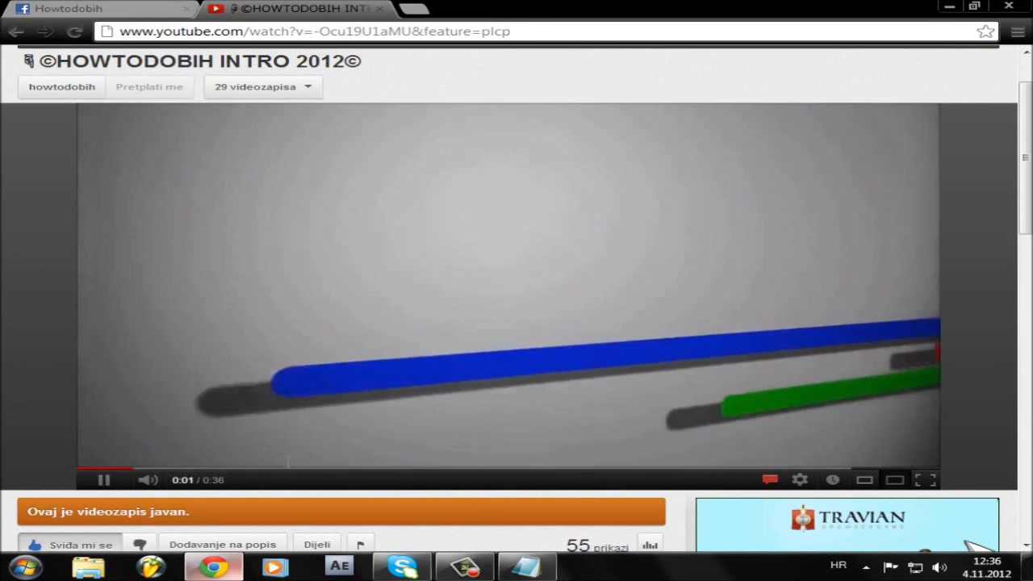
click(237, 566)
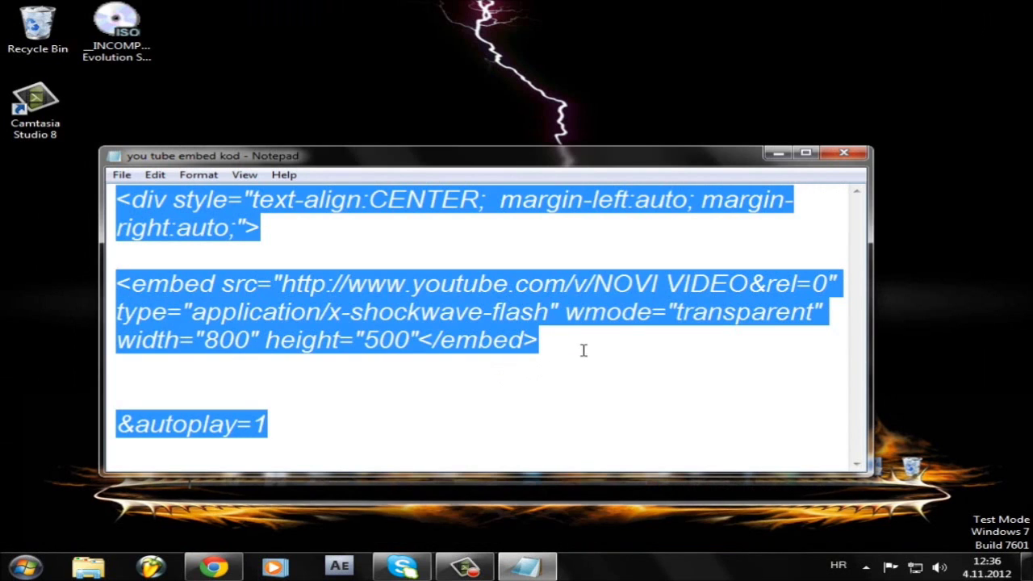
click(215, 567)
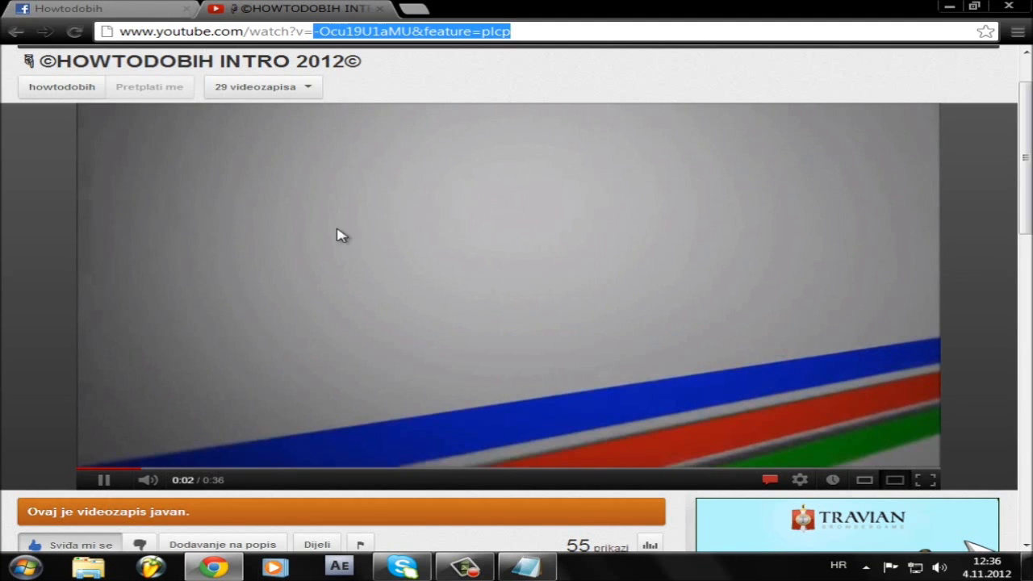
click(101, 7)
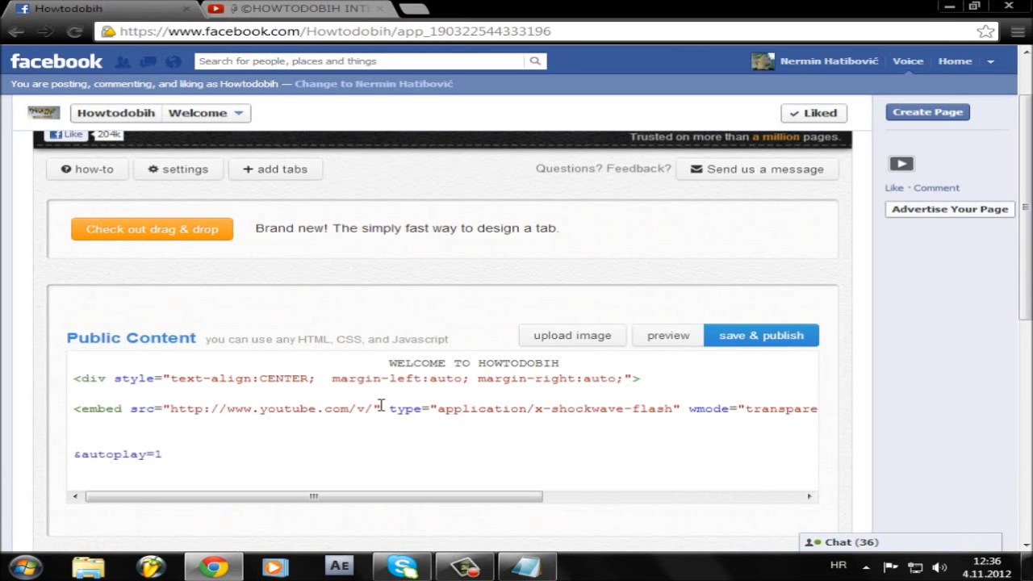
key(ctrl+v)
Preview the Welcome tab as the public sees it and play the embedded intro video at 720p.
click(694, 337)
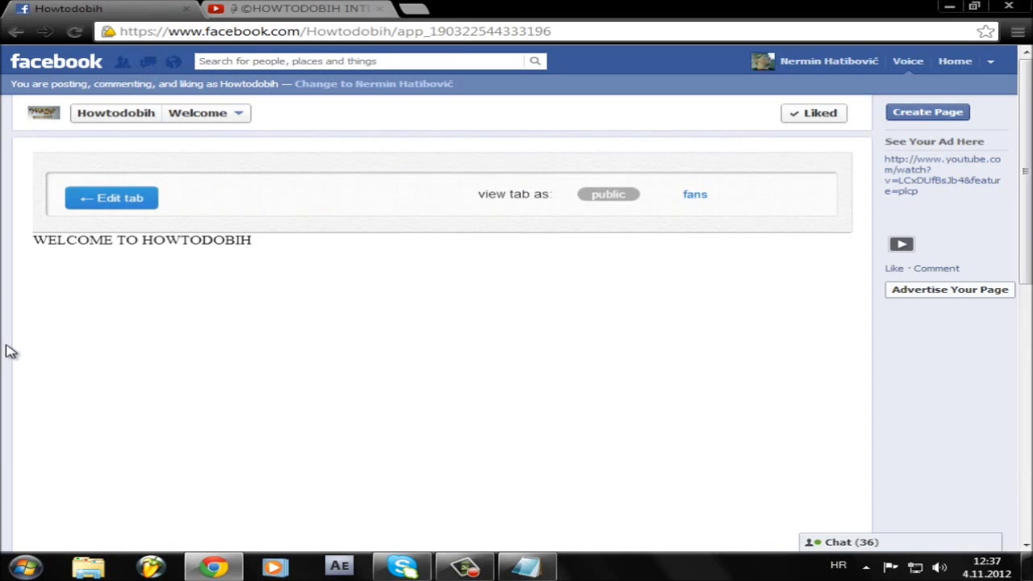
scroll(10, 351, down, 1)
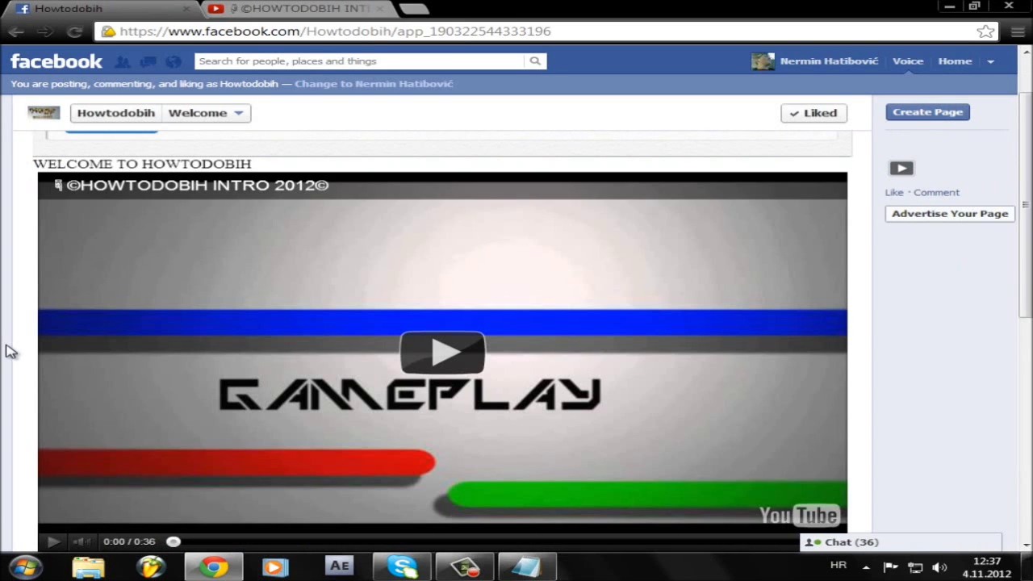
scroll(10, 351, down, 1)
scroll(11, 351, up, 1)
click(457, 366)
scroll(7, 353, down, 1)
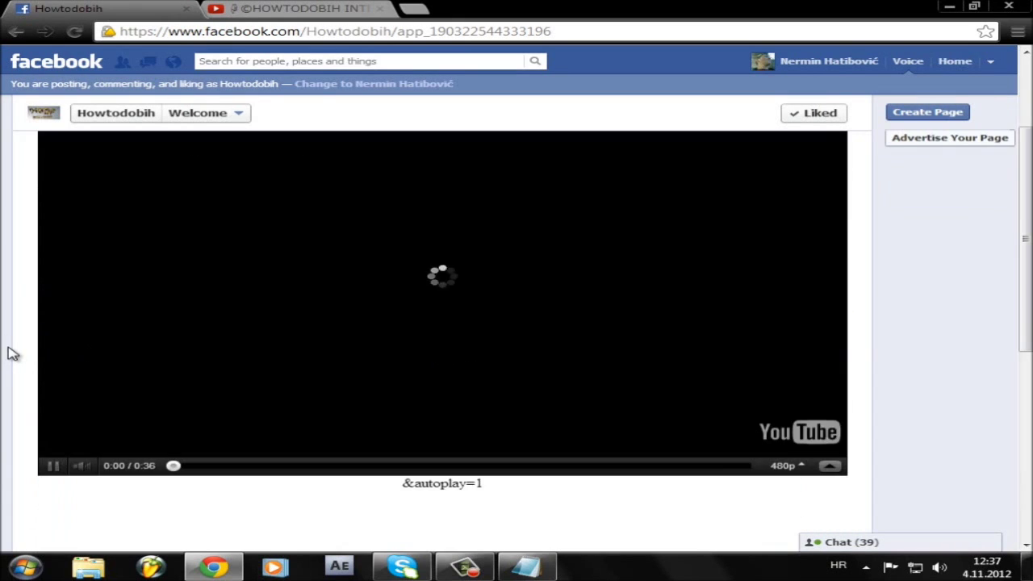
click(787, 468)
click(789, 472)
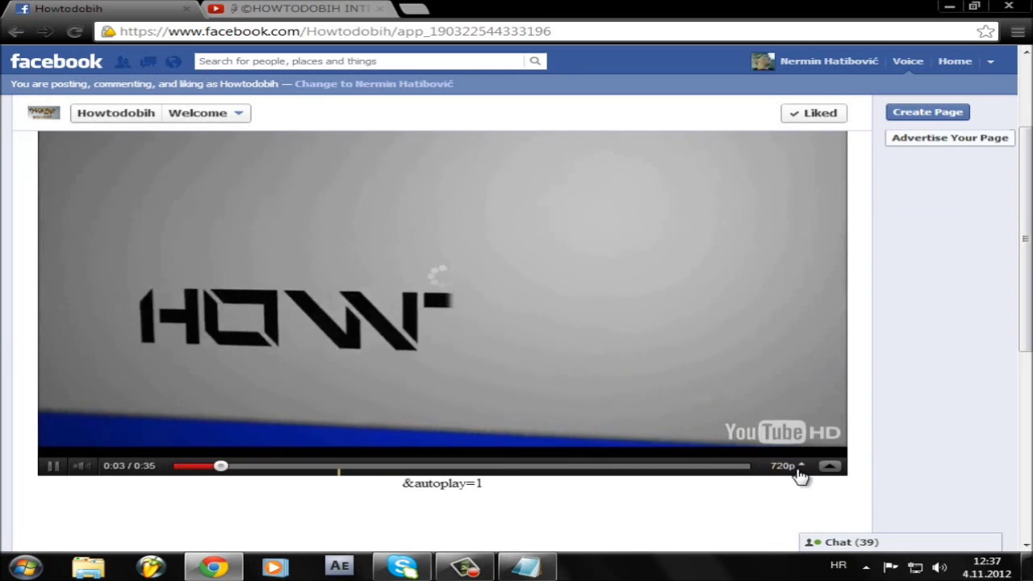
click(786, 468)
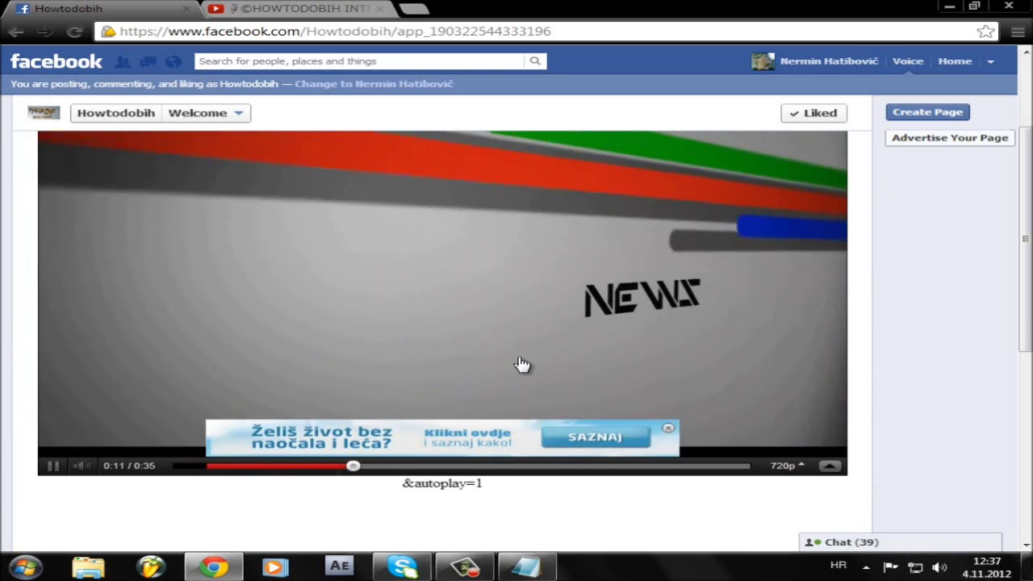
Clear the ad overlay and the chat window off the embedded video in the Welcome tab, and pause its playback.
click(668, 427)
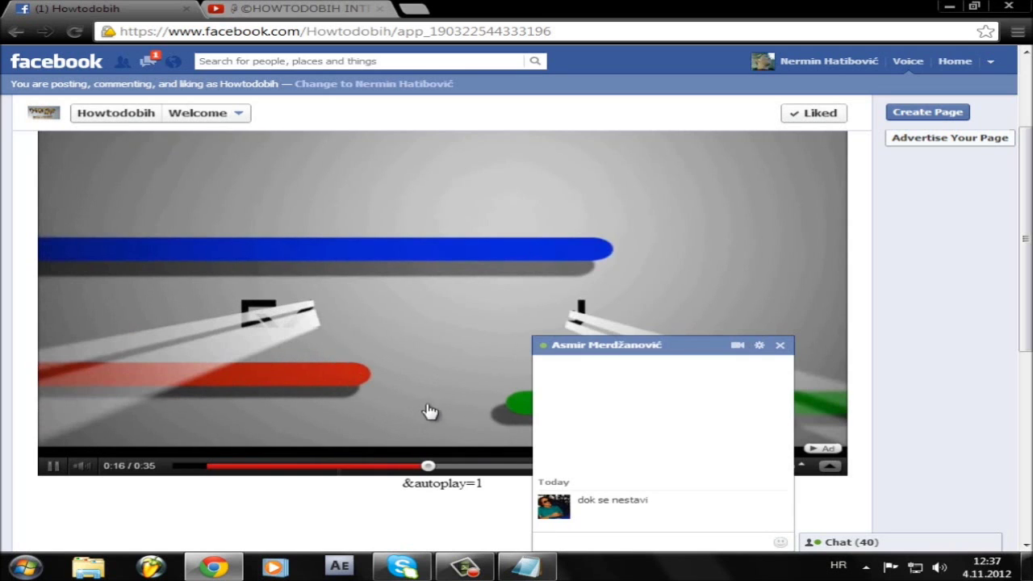
click(680, 364)
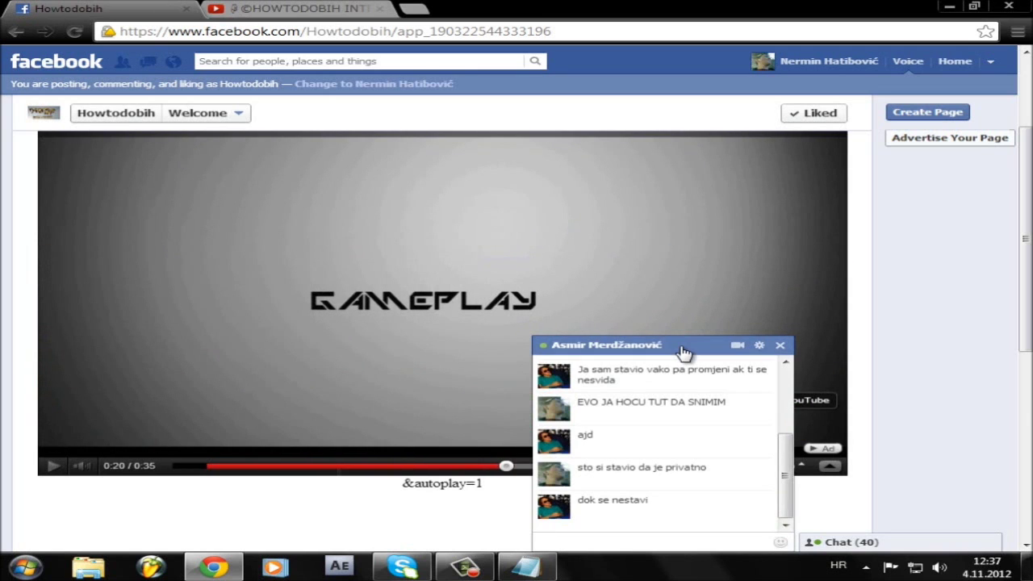
click(681, 353)
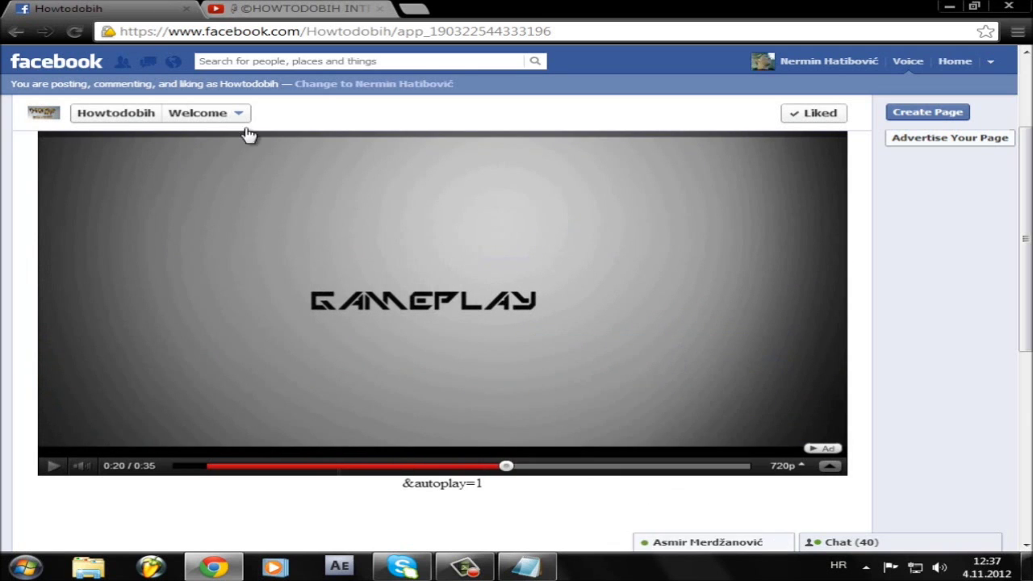
Switch to the HOWTODOBIH INTRO 2012 video on YouTube and pause its playback.
click(261, 10)
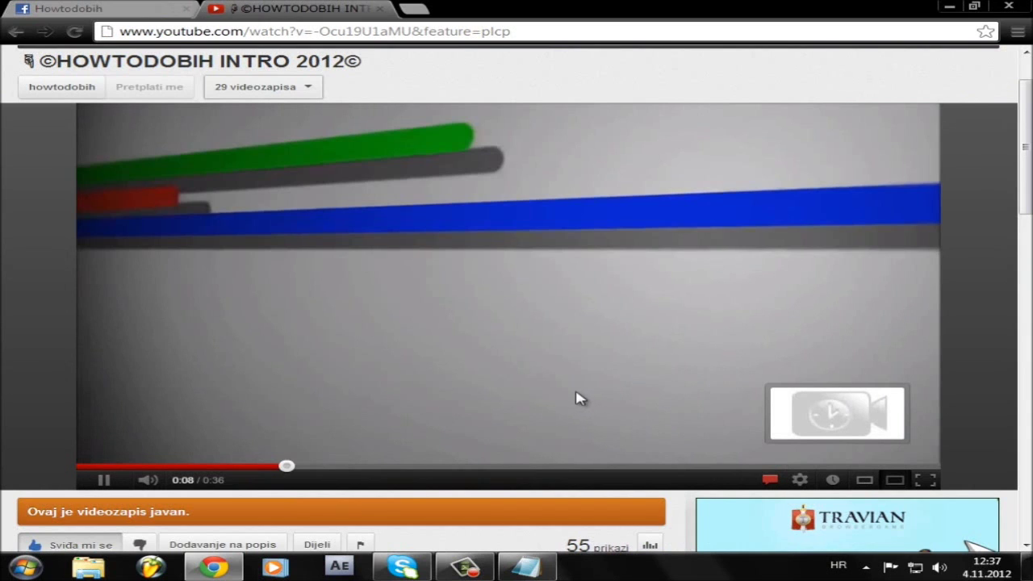
click(707, 425)
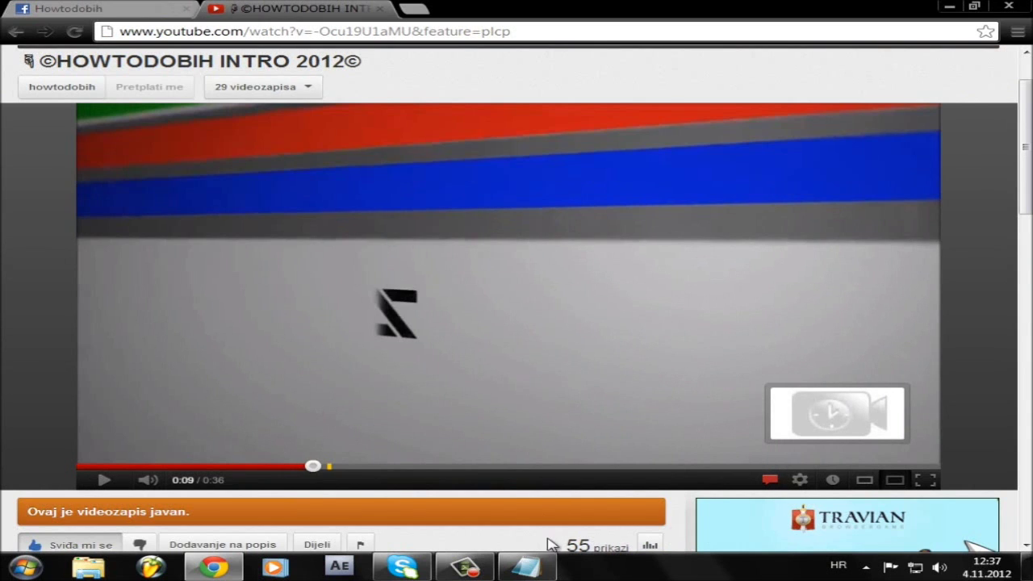
click(481, 570)
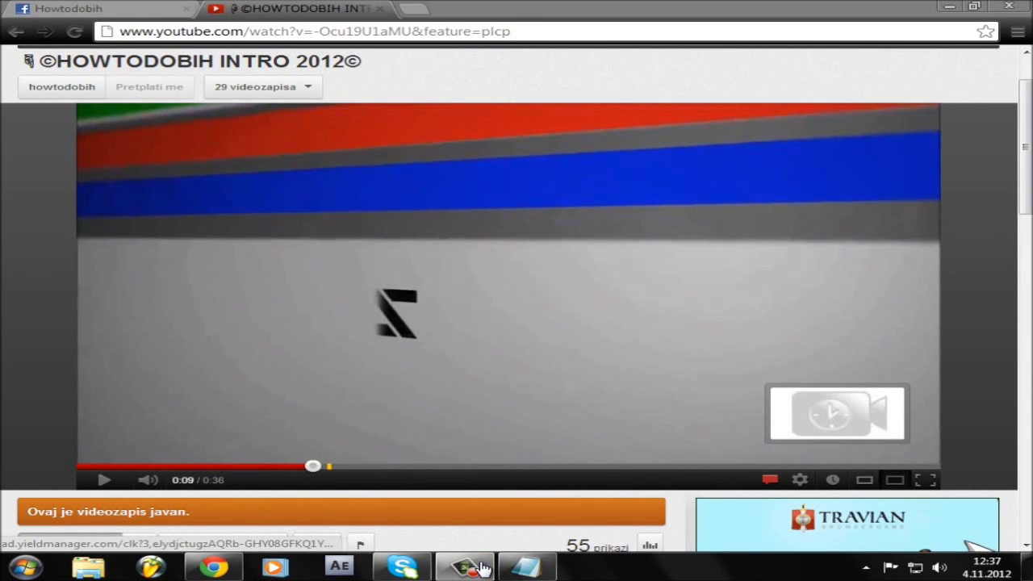